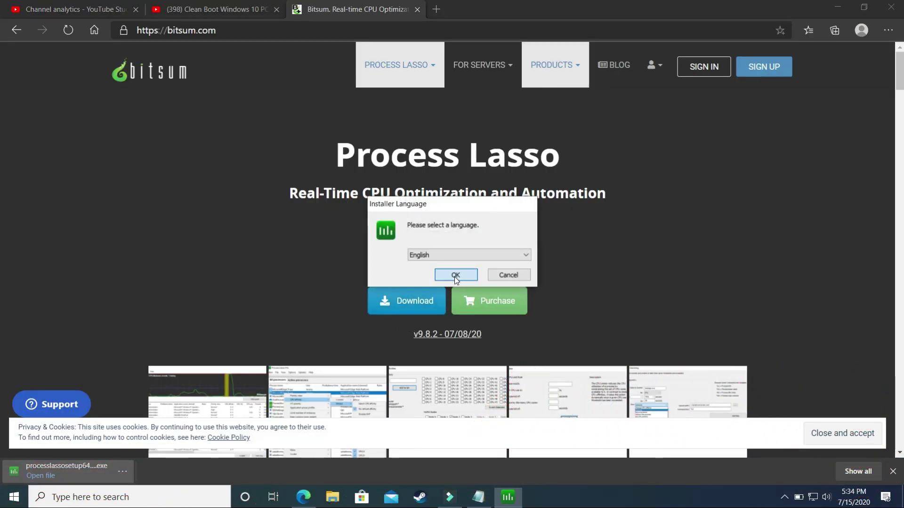
Step: Install Process Lasso in English with default components into C:\Program Files\Process Lasso
{"action": "left_click", "coordinate": [455, 275]}
{"action": "left_click", "coordinate": [513, 344]}
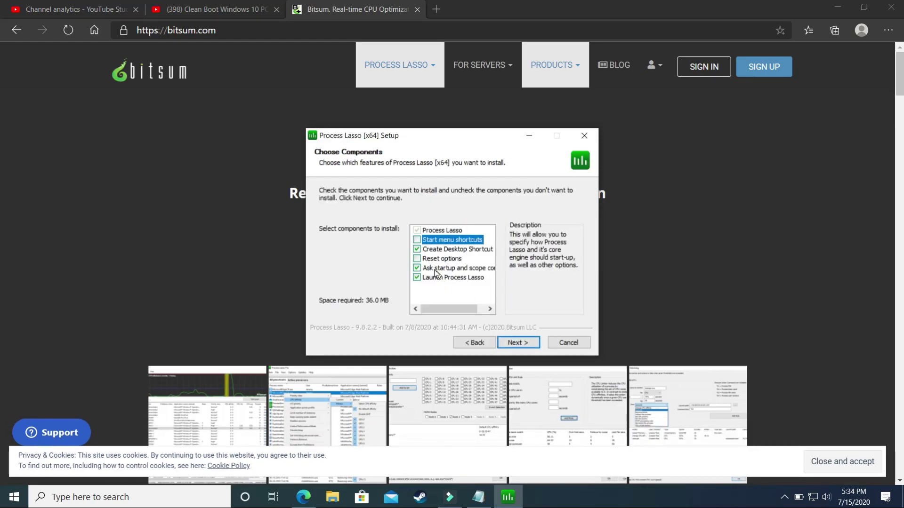
{"action": "left_click", "coordinate": [515, 344]}
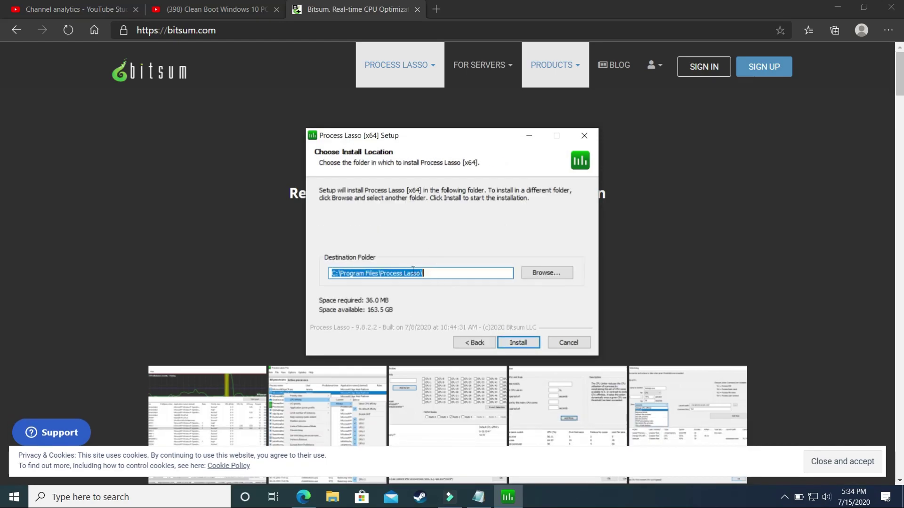
{"action": "left_click", "coordinate": [519, 344]}
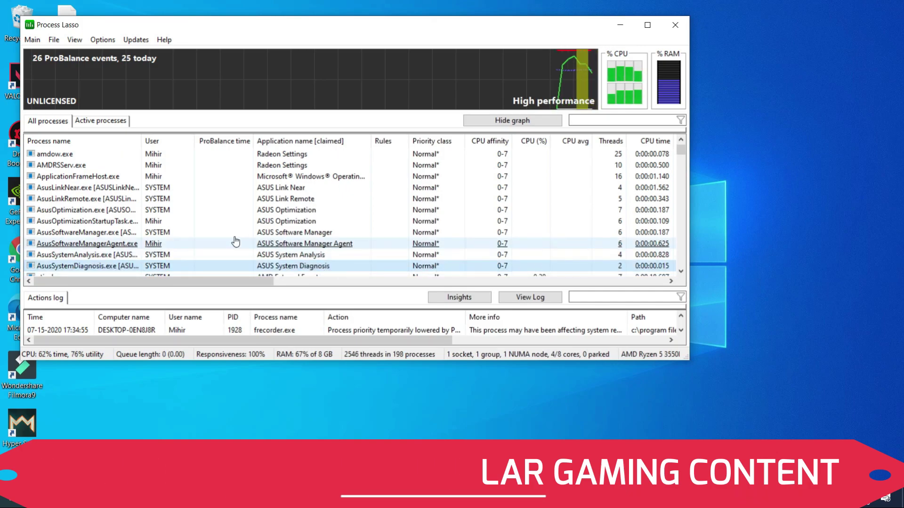
{"action": "scroll", "coordinate": [205, 223], "scroll_direction": "down", "scroll_amount": 4}
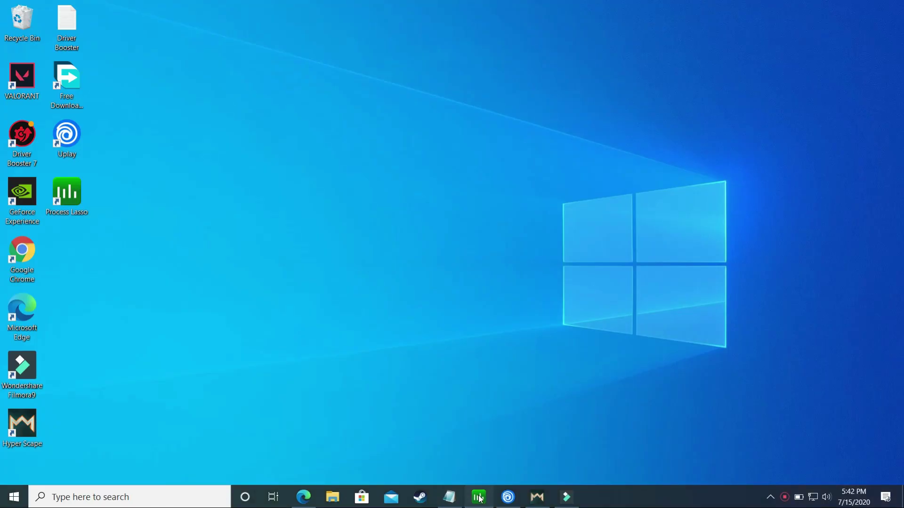
Step: Show the Process Lasso window and bring up the options for HyperScape_BE.exe
{"action": "left_click", "coordinate": [479, 499]}
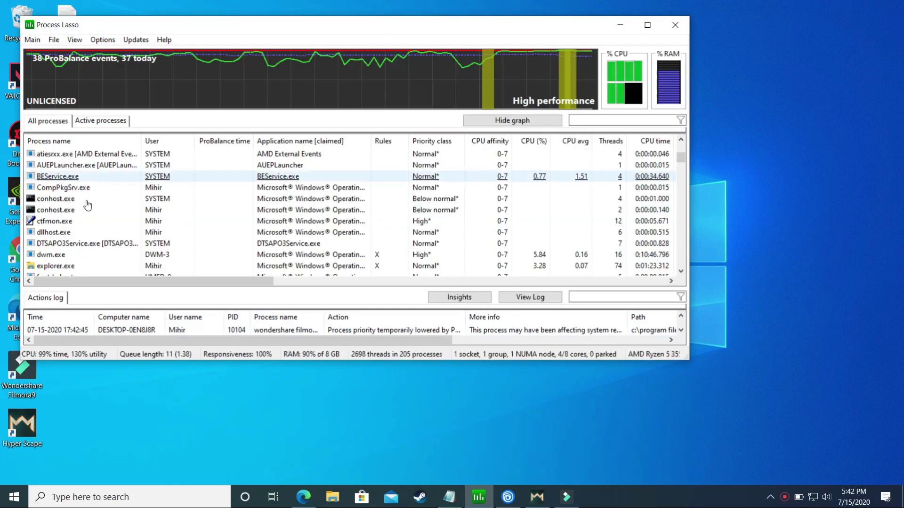
{"action": "scroll", "coordinate": [100, 228], "scroll_direction": "down", "scroll_amount": 3}
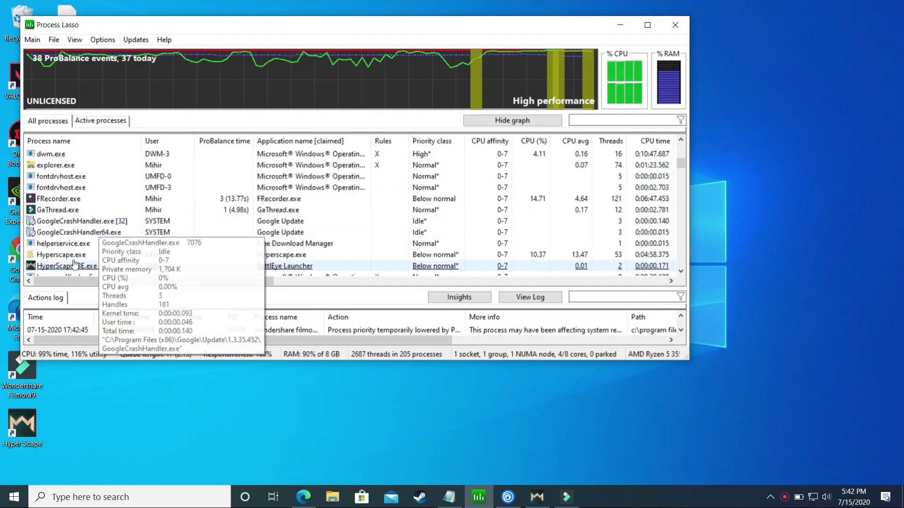
{"action": "scroll", "coordinate": [68, 262], "scroll_direction": "down", "scroll_amount": 1}
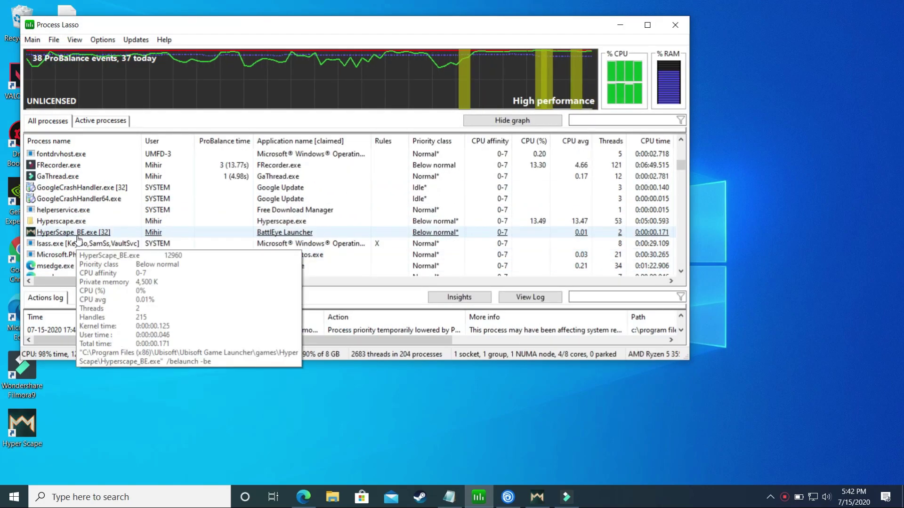
{"action": "right_click", "coordinate": [68, 231]}
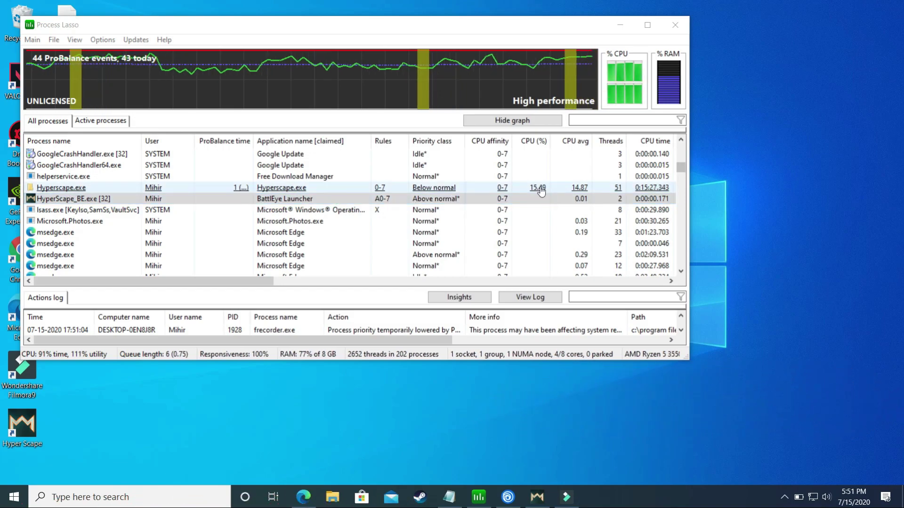
Step: Set Hyperscape.exe to always use Normal priority, then return to Process Lasso from the game
{"action": "right_click", "coordinate": [63, 189]}
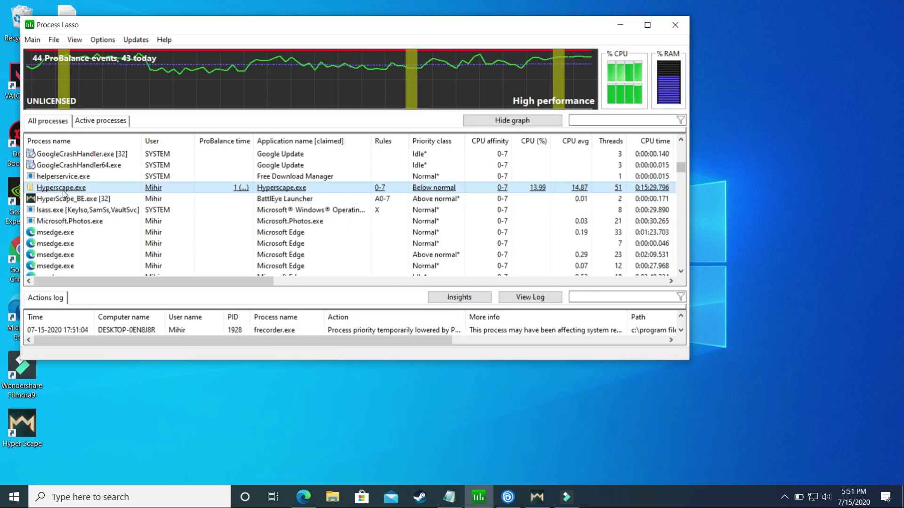
{"action": "mouse_move", "coordinate": [103, 199]}
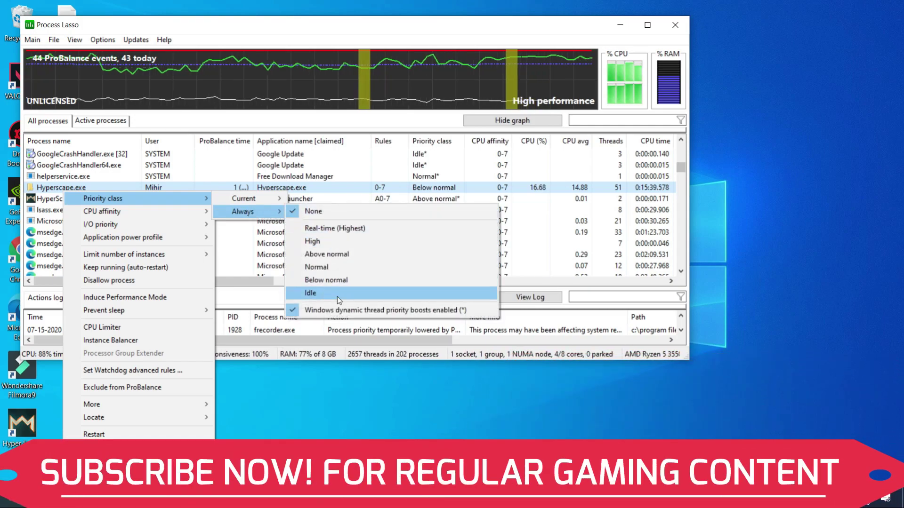
{"action": "left_click", "coordinate": [326, 269]}
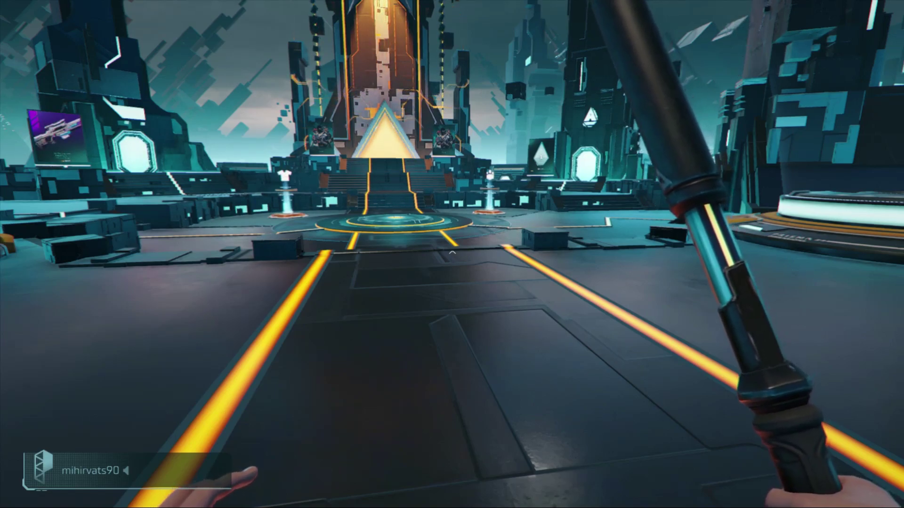
{"action": "key", "text": "alt+Tab"}
{"action": "left_click", "coordinate": [478, 498]}
Step: Change Hyperscape.exe to always run at High priority
{"action": "left_click", "coordinate": [61, 188]}
{"action": "right_click", "coordinate": [59, 188]}
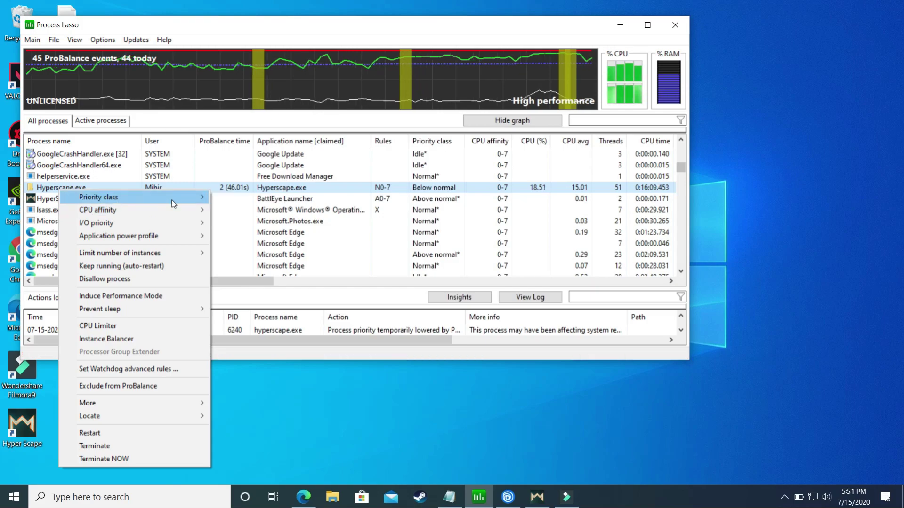
{"action": "mouse_move", "coordinate": [239, 210]}
{"action": "left_click", "coordinate": [323, 240]}
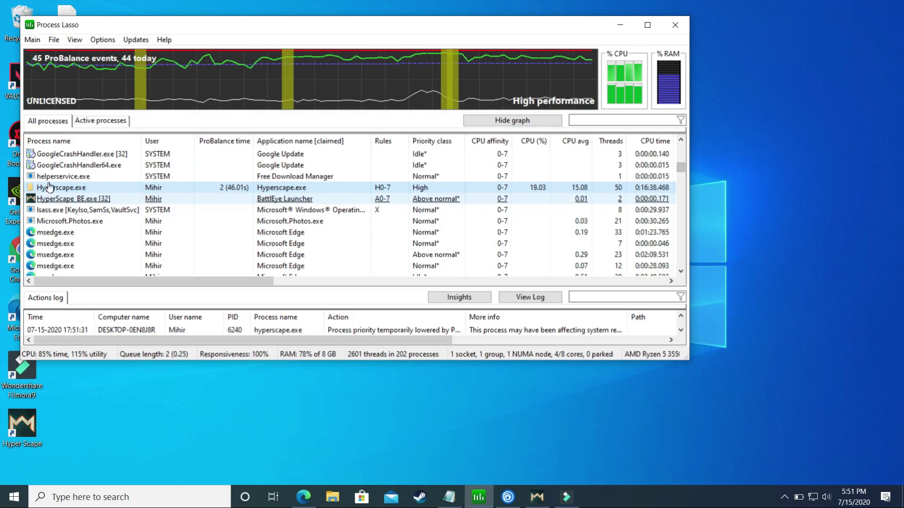
Step: Uncheck CPU 0 in the Always affinity of Hyperscape.exe and HyperScape_BE.exe, leaving CPUs 1-7
{"action": "left_click", "coordinate": [62, 190]}
{"action": "right_click", "coordinate": [62, 191]}
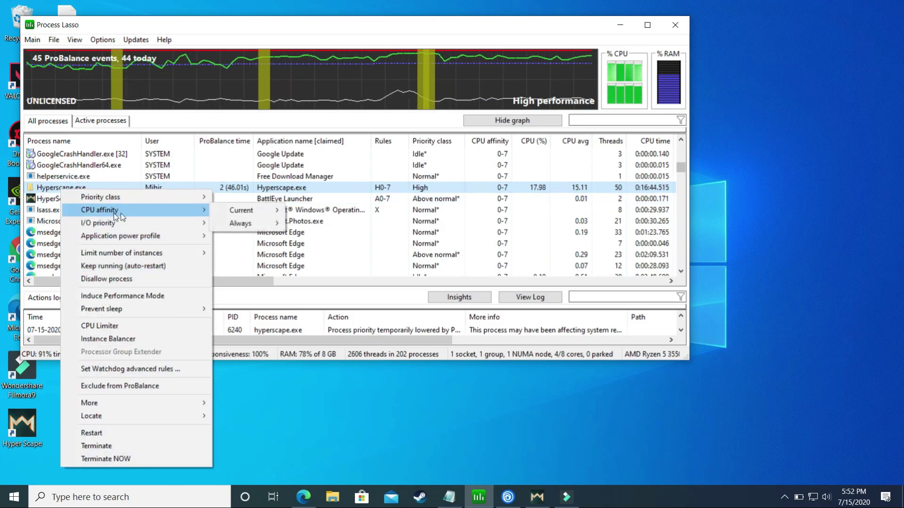
{"action": "mouse_move", "coordinate": [240, 223]}
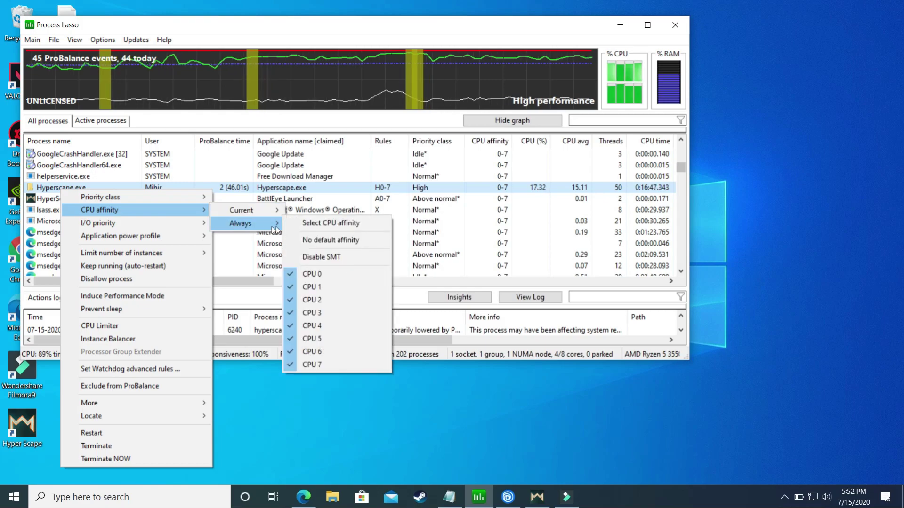
{"action": "left_click", "coordinate": [307, 275]}
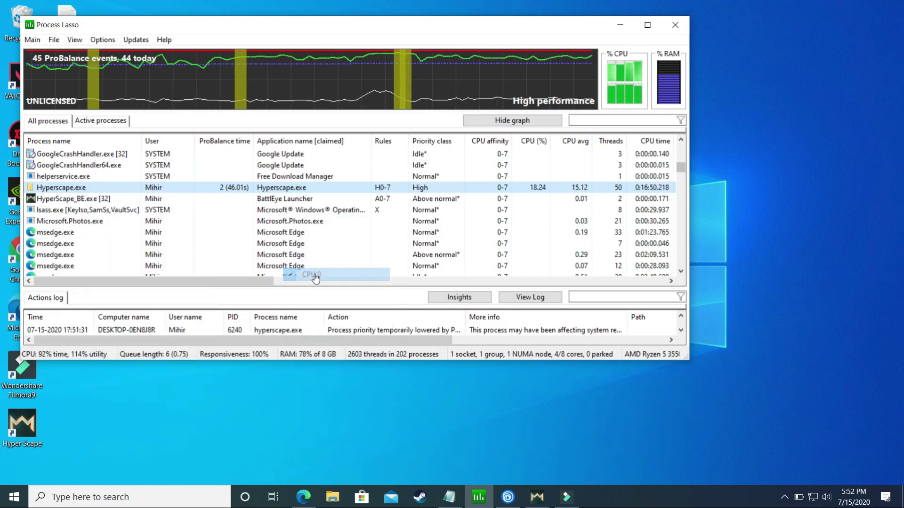
{"action": "right_click", "coordinate": [91, 199]}
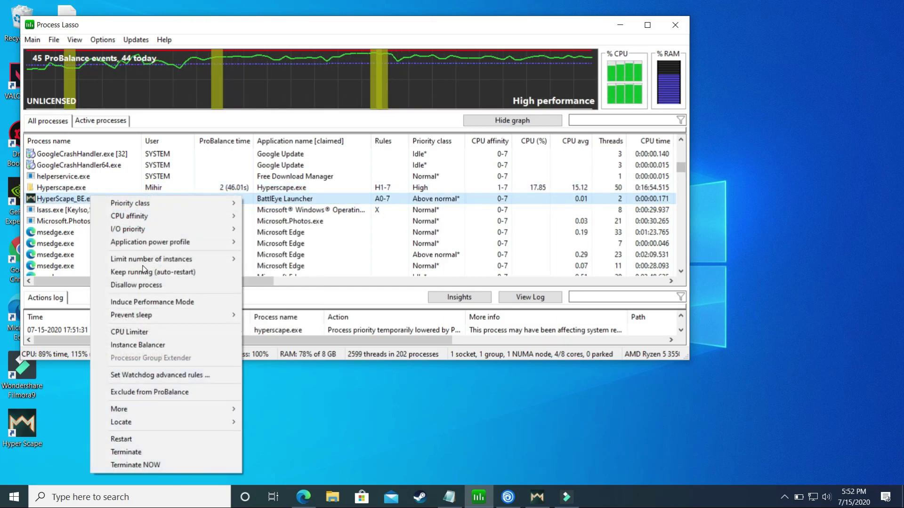
{"action": "mouse_move", "coordinate": [130, 216]}
{"action": "mouse_move", "coordinate": [269, 229]}
{"action": "left_click", "coordinate": [347, 281]}
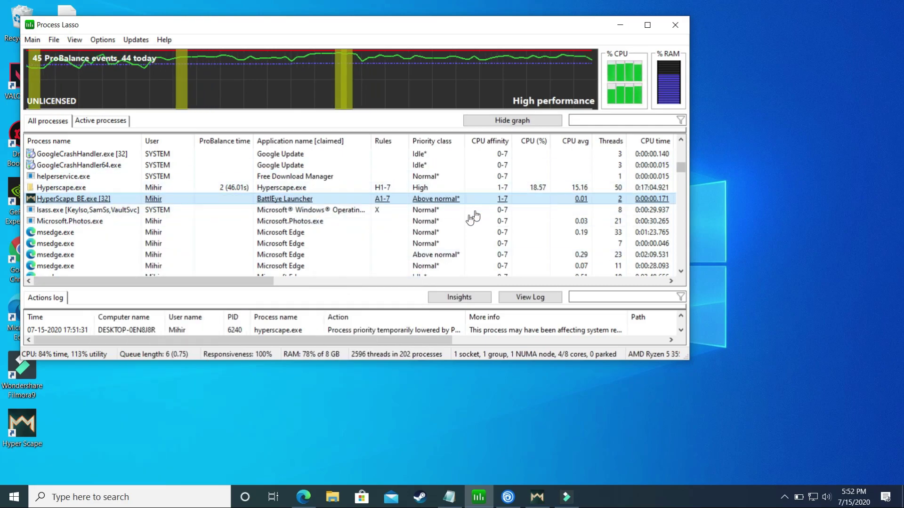